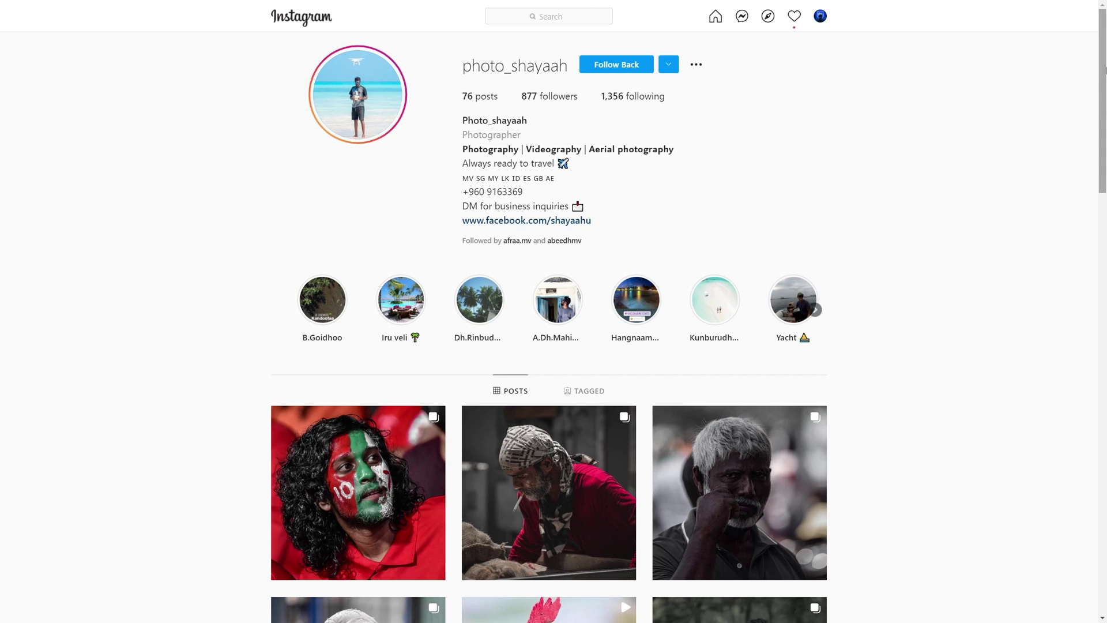
Scroll the Instagram profile grid and open the aerial beach video of a couple on white sand.
drag(1104, 62, 1105, 147)
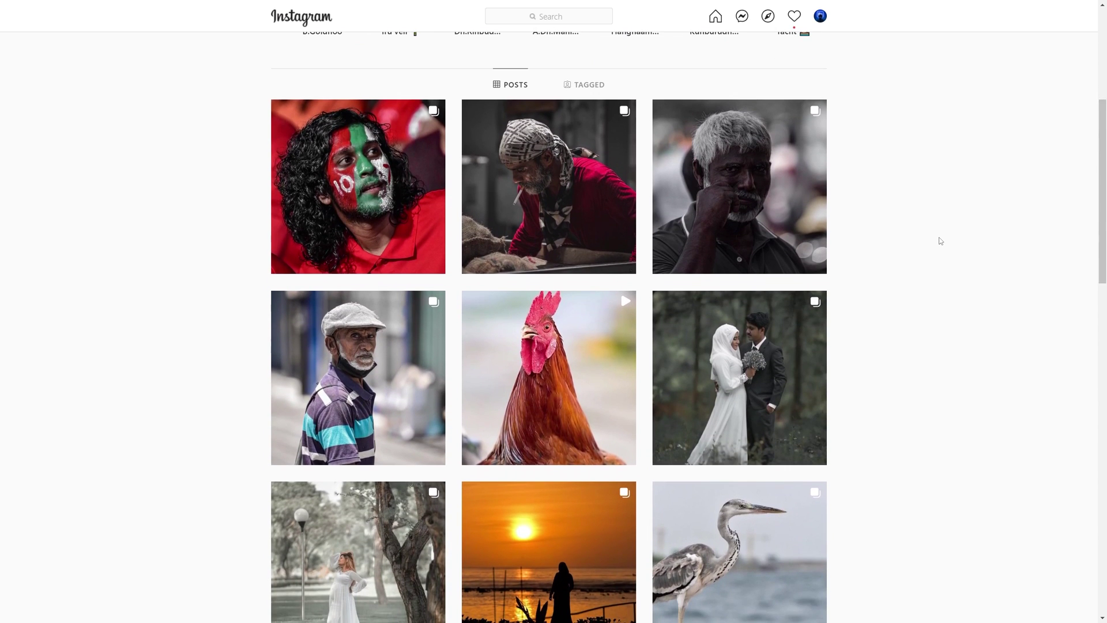
scroll(940, 240, down, 3)
scroll(938, 260, down, 3)
scroll(937, 274, down, 2)
click(756, 227)
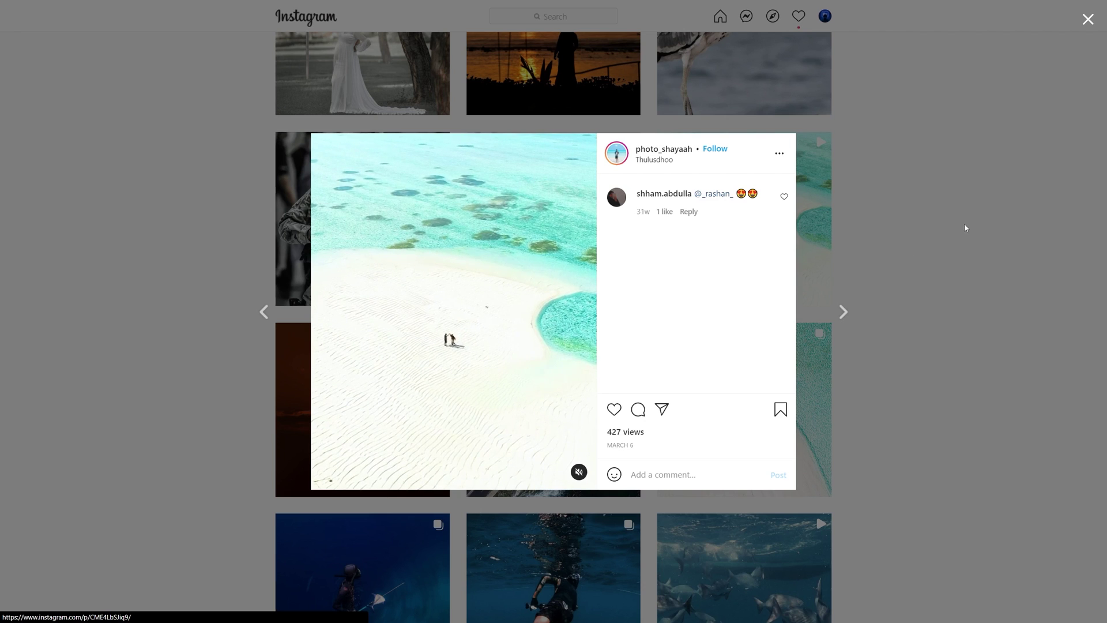
Close the beach post and place the footballers photo on the canvas, enlarged and slightly rotated.
click(965, 227)
scroll(955, 245, down, 5)
scroll(955, 245, down, 1)
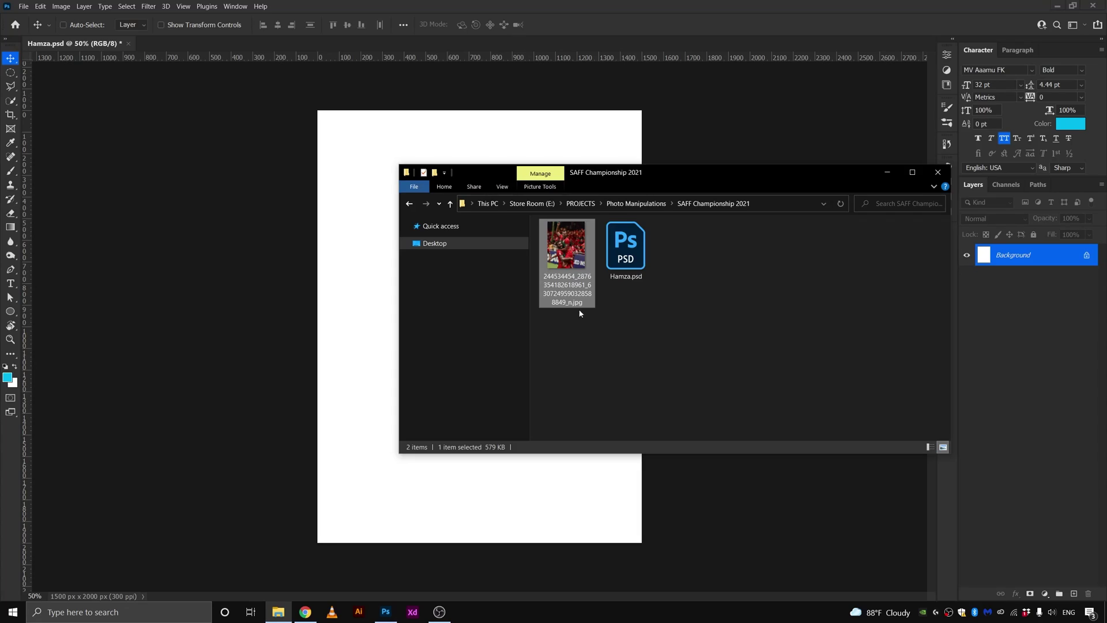
drag(580, 311, 390, 330)
drag(491, 538, 515, 592)
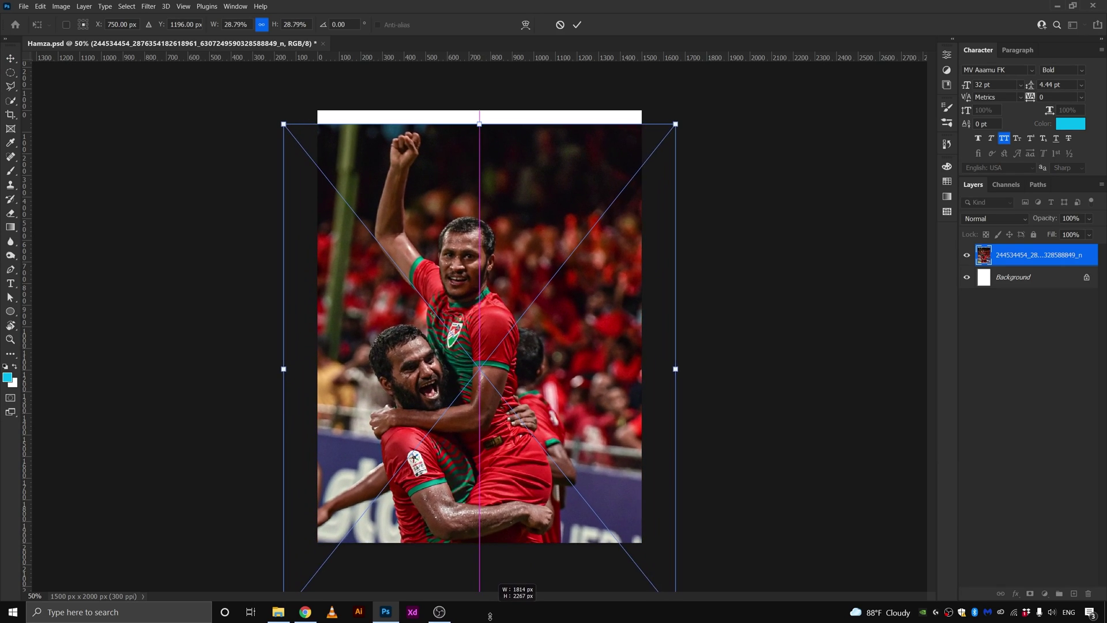
drag(702, 129, 713, 139)
Fill the photo's empty corner gaps with Content-Aware Fill to match the crowd.
key(Return)
key(ctrl+shift+alt+n)
click(11, 86)
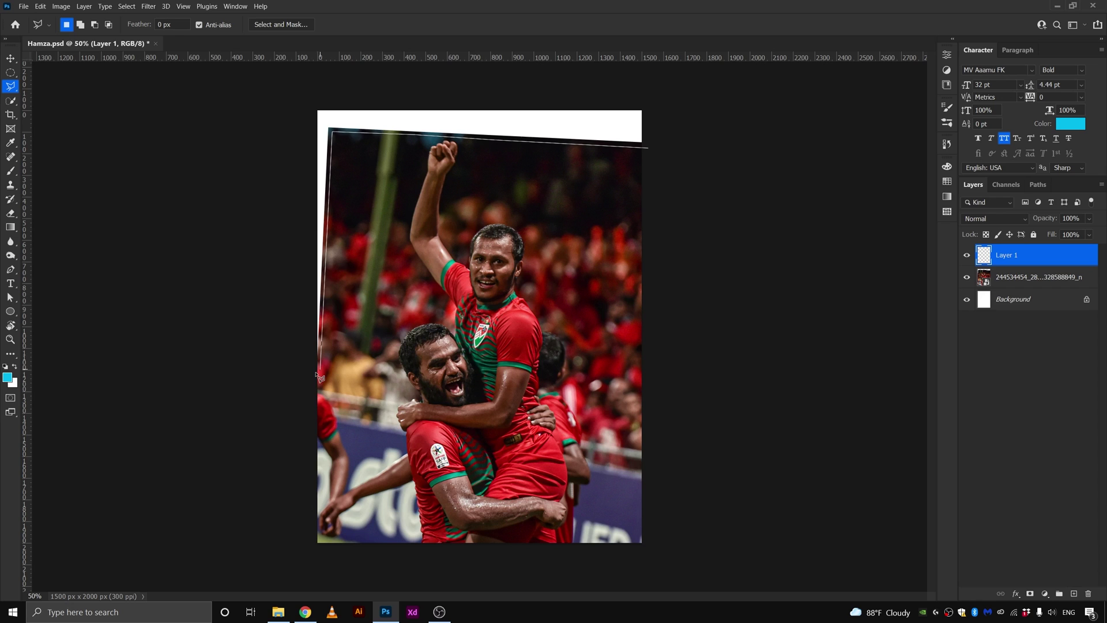
click(40, 7)
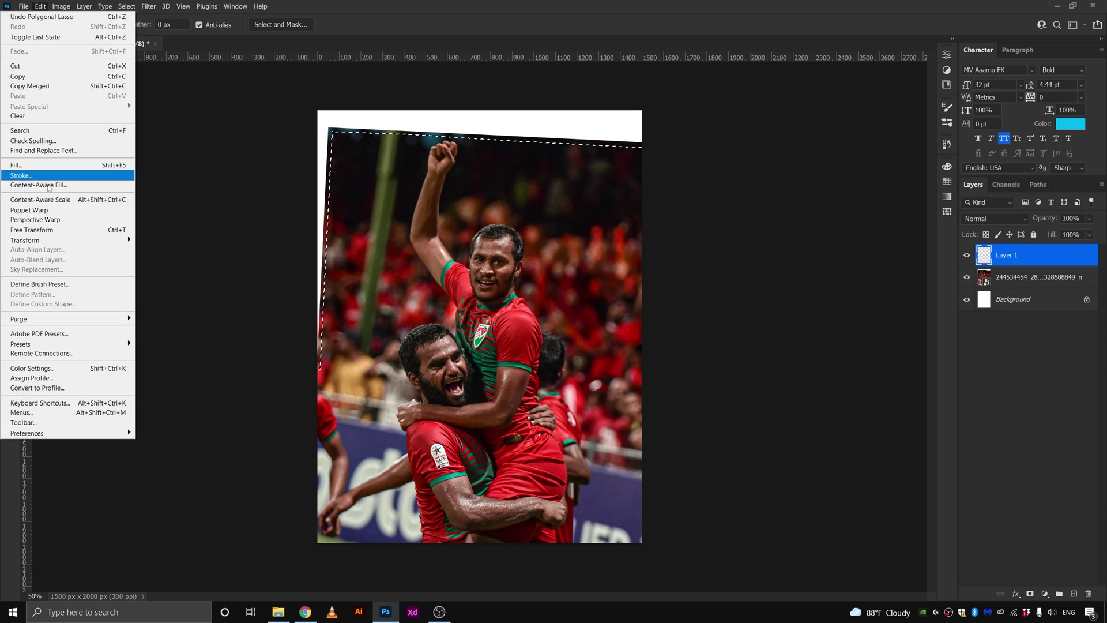
click(52, 172)
key(Return)
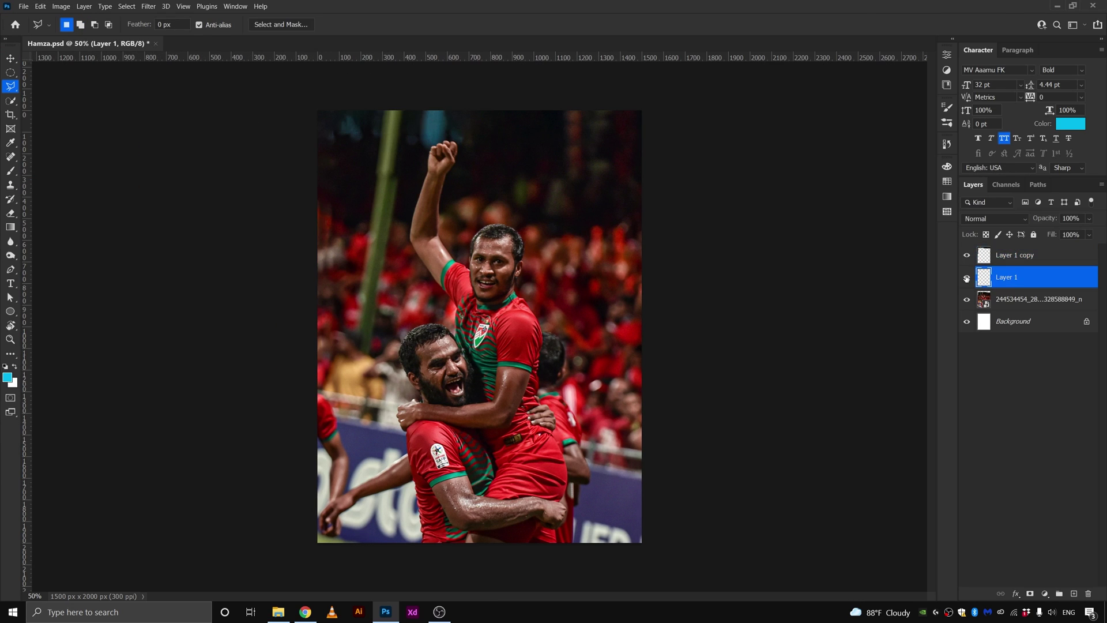
key(Delete)
scroll(351, 143, up, 1)
scroll(288, 167, up, 2)
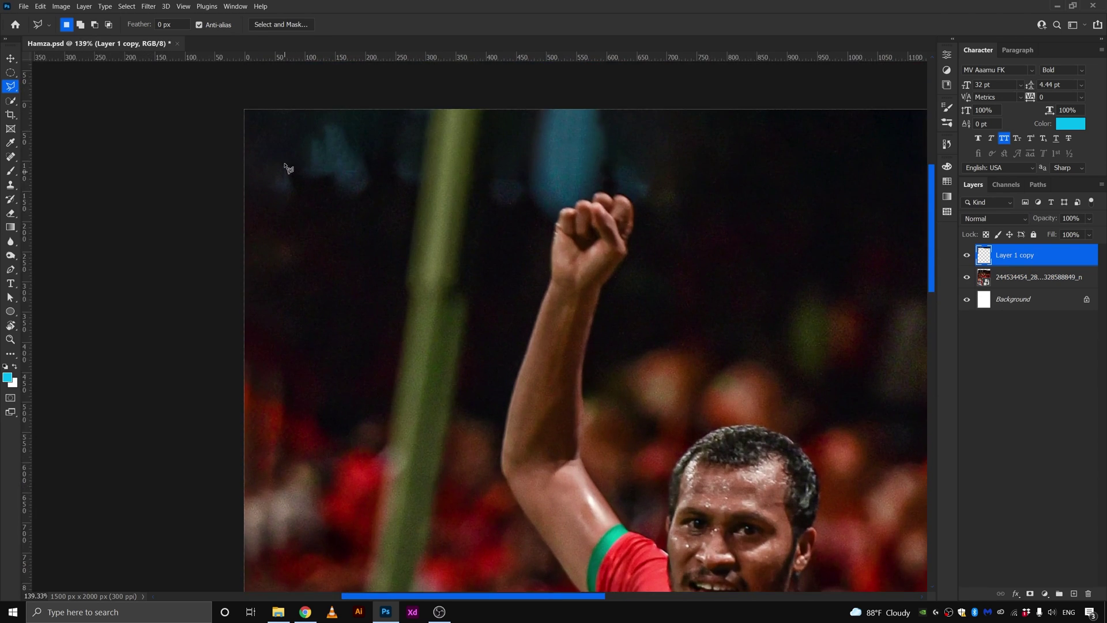
scroll(331, 211, up, 2)
Outline and mask the two footballers into their own group, darkening the background with Exposure about -5.9.
click(11, 184)
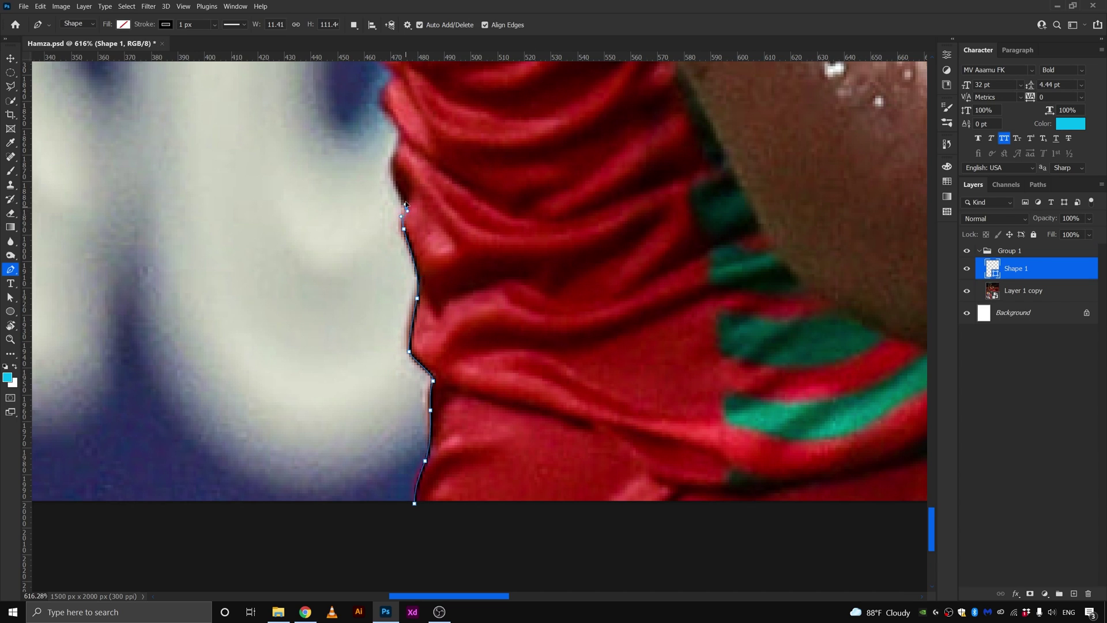
drag(405, 204, 403, 198)
drag(393, 120, 507, 374)
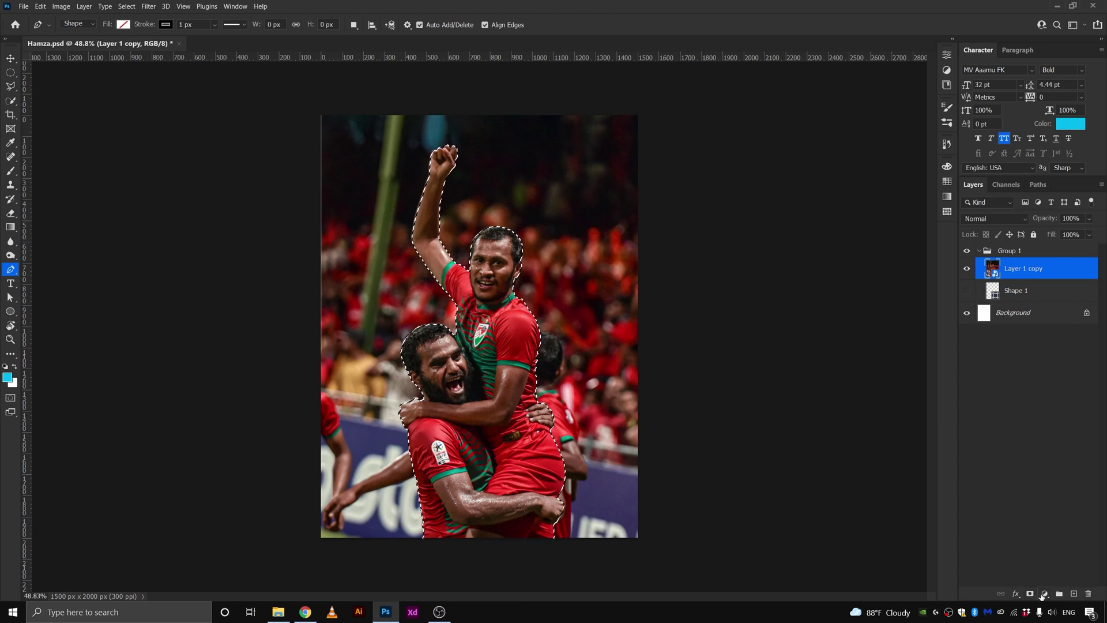
click(1030, 593)
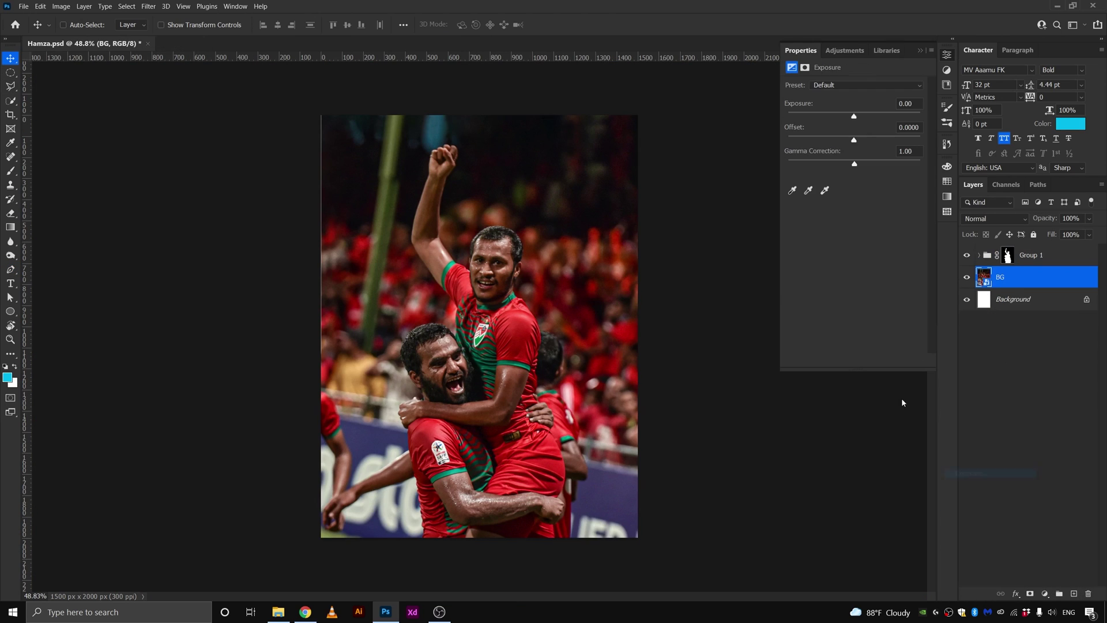
drag(854, 115, 812, 115)
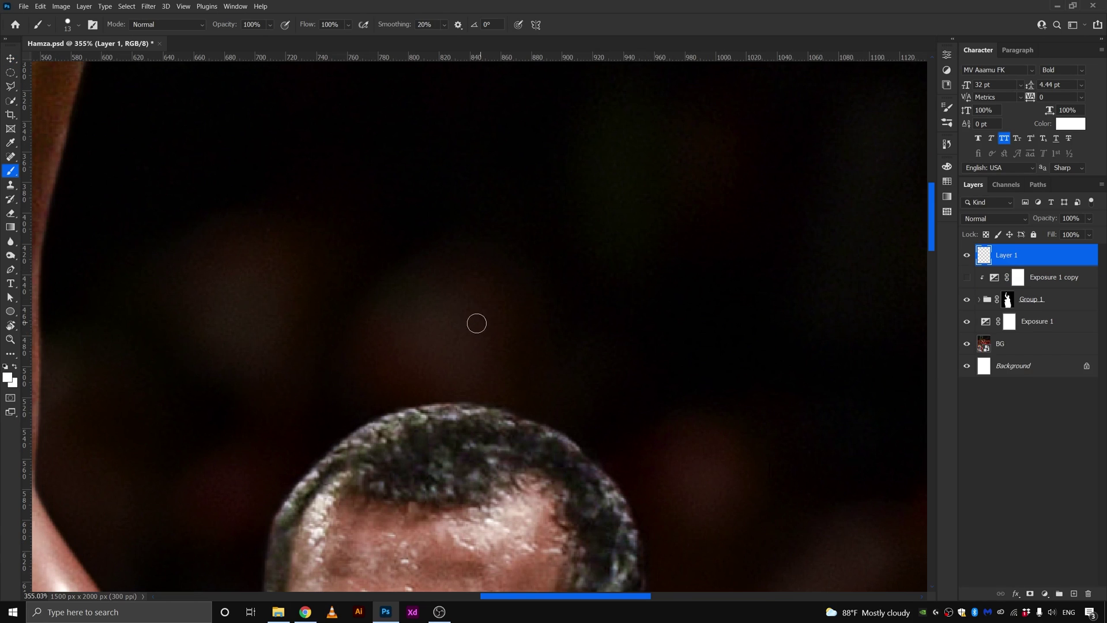
Paint a white crown above the upper player and give it a green #12ff00 outer glow.
drag(456, 345, 519, 370)
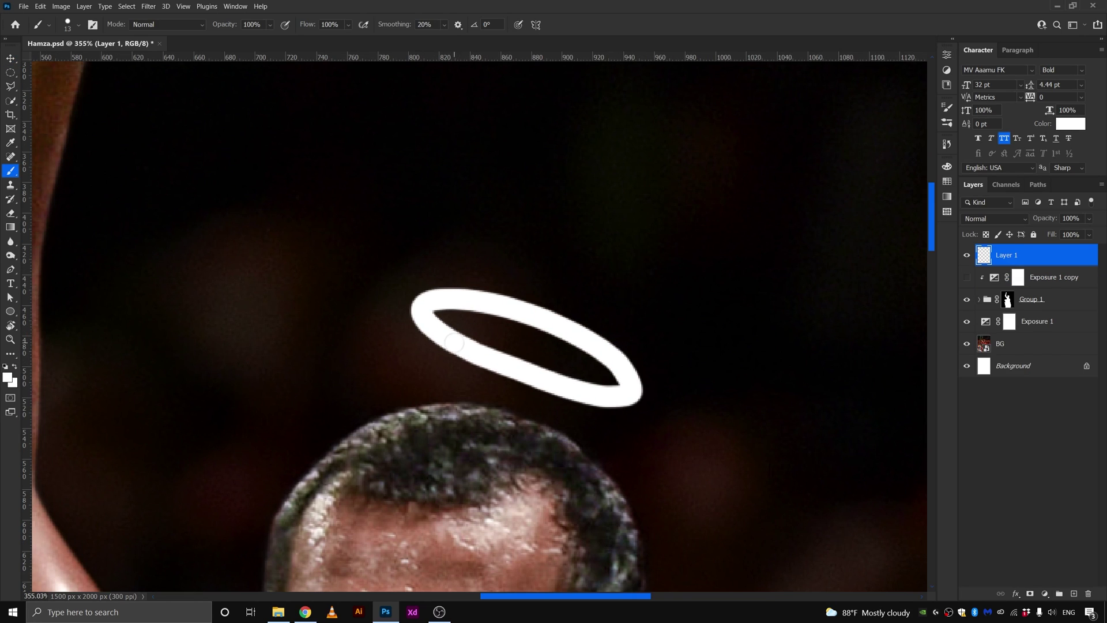
mouse_move(435, 266)
mouse_down()
mouse_move(470, 179)
mouse_move(539, 129)
mouse_move(677, 179)
mouse_move(678, 349)
mouse_up()
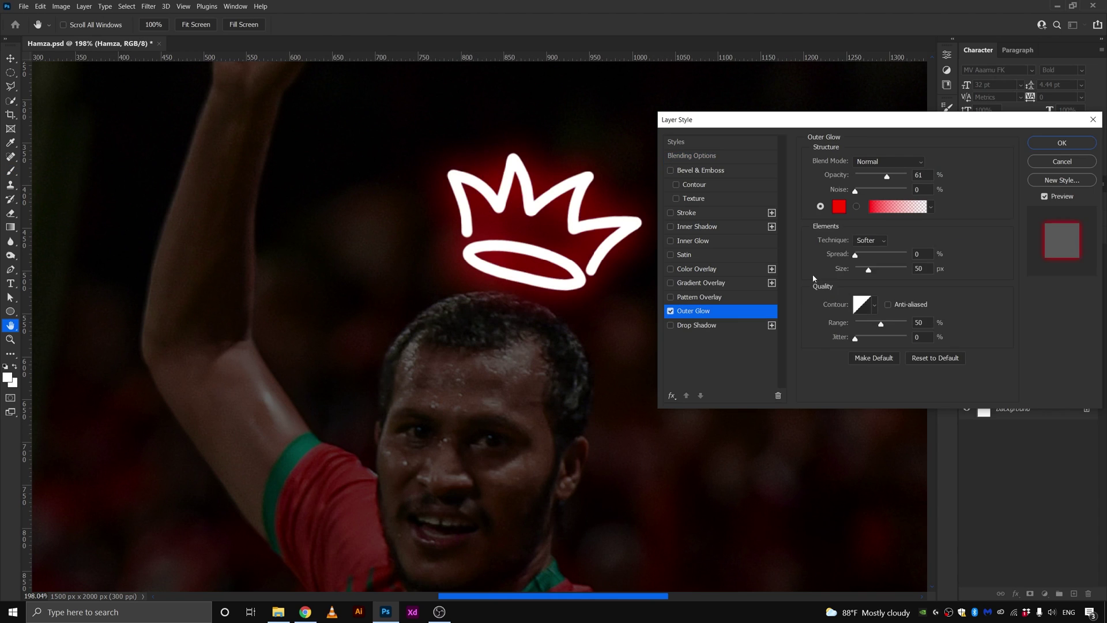
click(840, 206)
drag(823, 387, 808, 348)
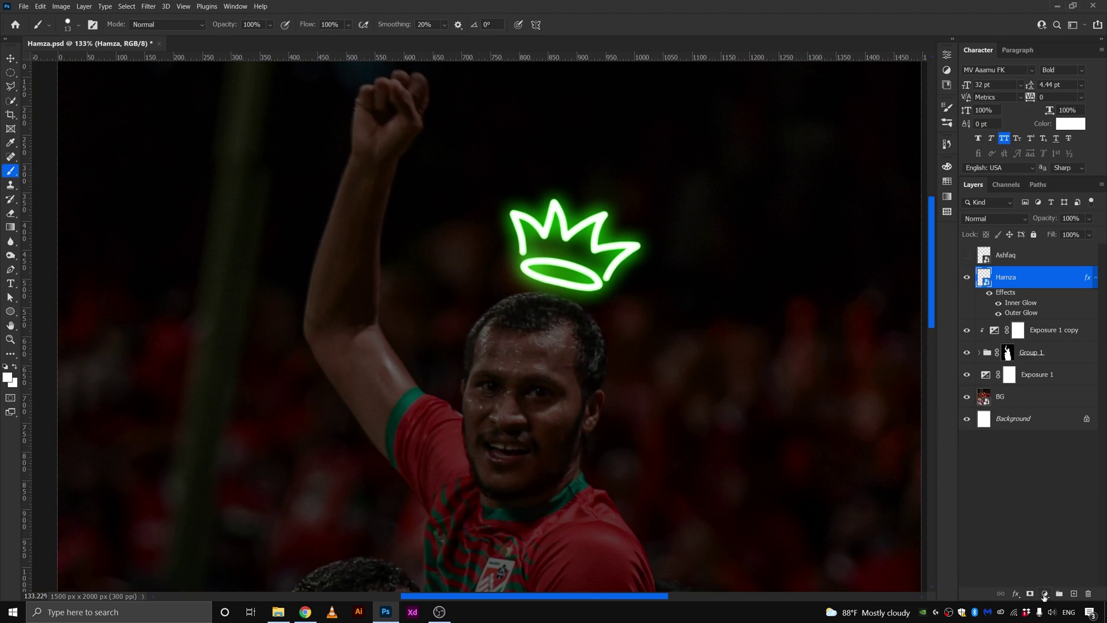
Add a #12ff00 Color Fill with inverted mask and brush green light around the crown.
click(1044, 594)
click(975, 414)
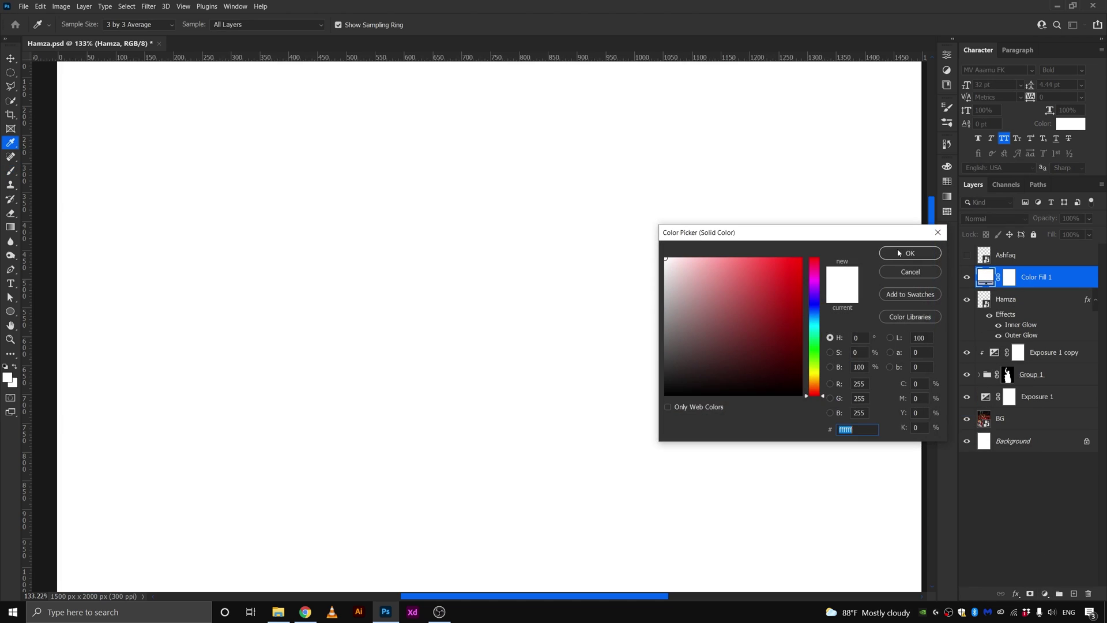
text(12ff00)
click(898, 253)
key(b)
key(ctrl+i)
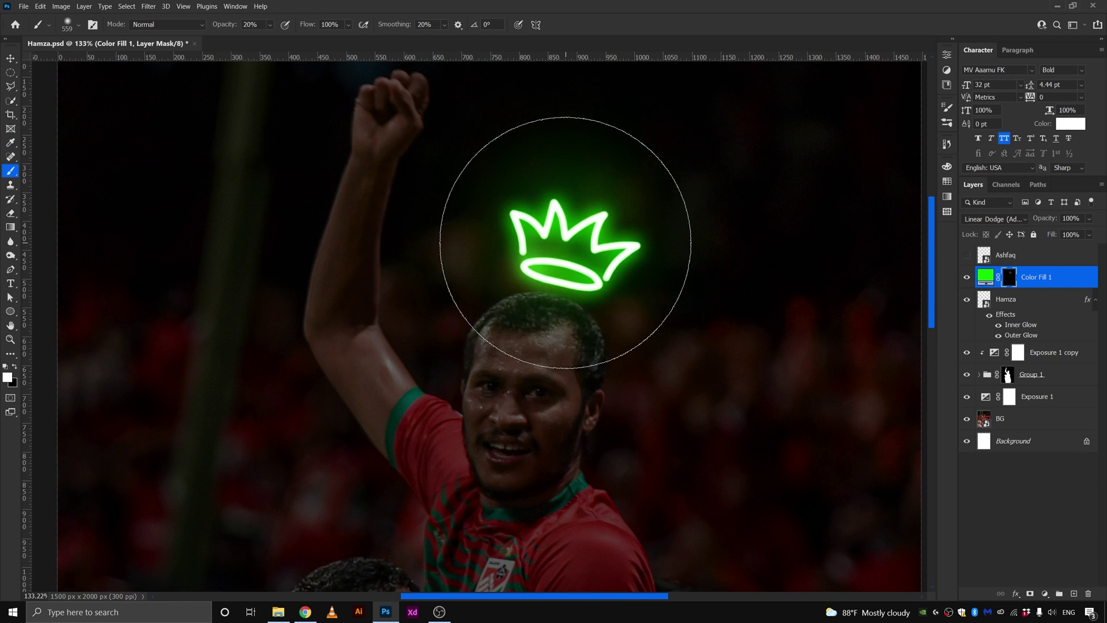
drag(565, 242, 568, 241)
key(1)
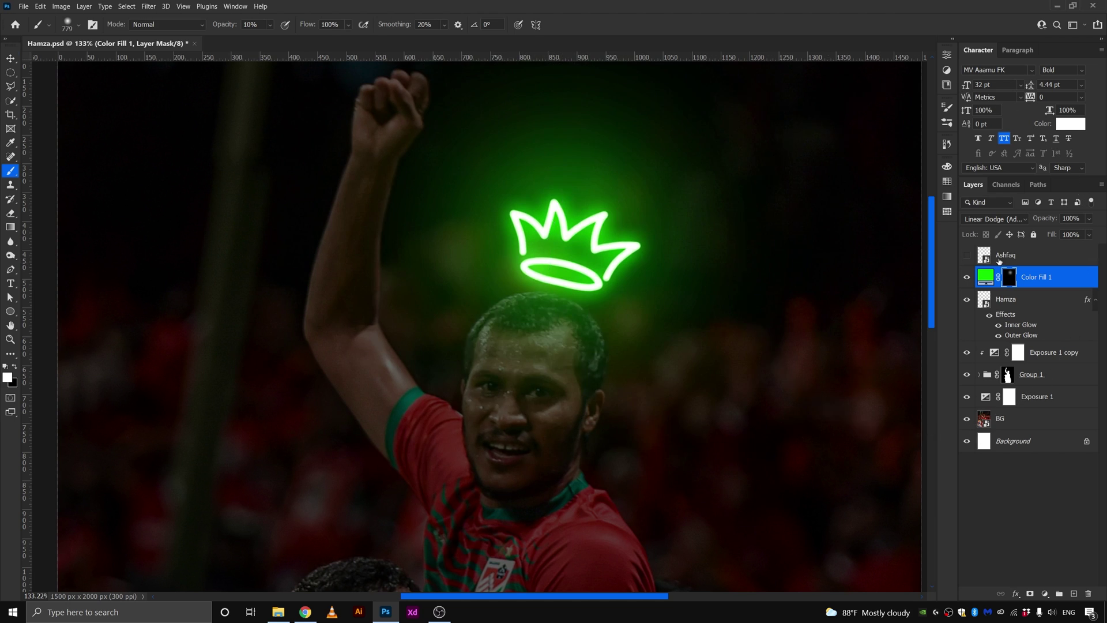
Show and select the second footballer's plain white crown layer.
key(v)
scroll(568, 241, down, 3)
click(1005, 255)
click(969, 257)
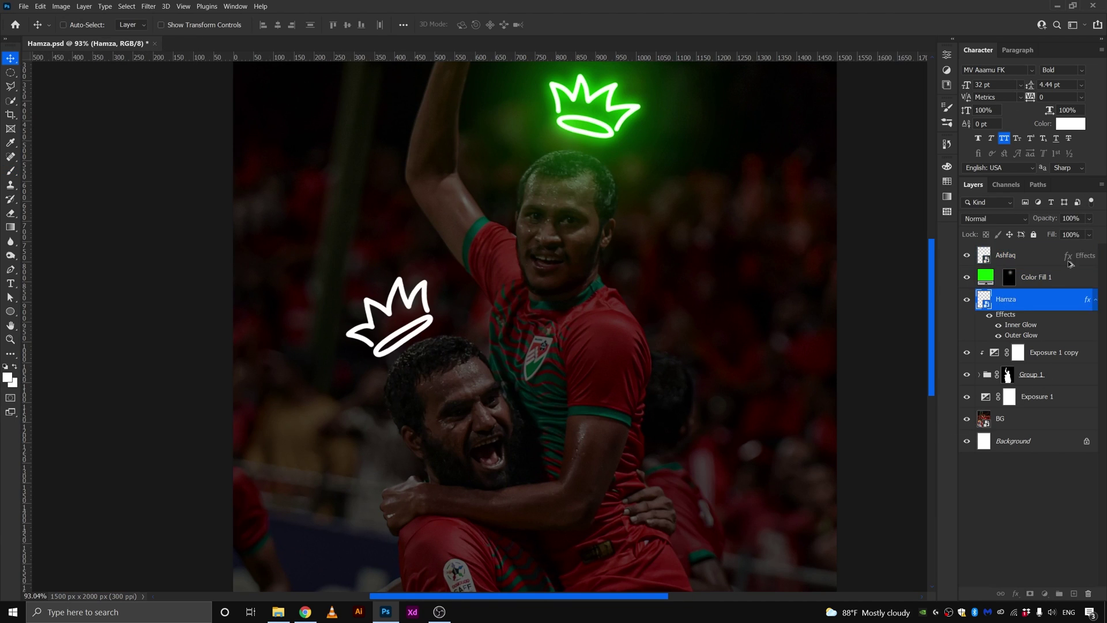
Copy the glow effects to the second crown and split the green fill's Underlying Layer black slider.
drag(1088, 299, 1070, 257)
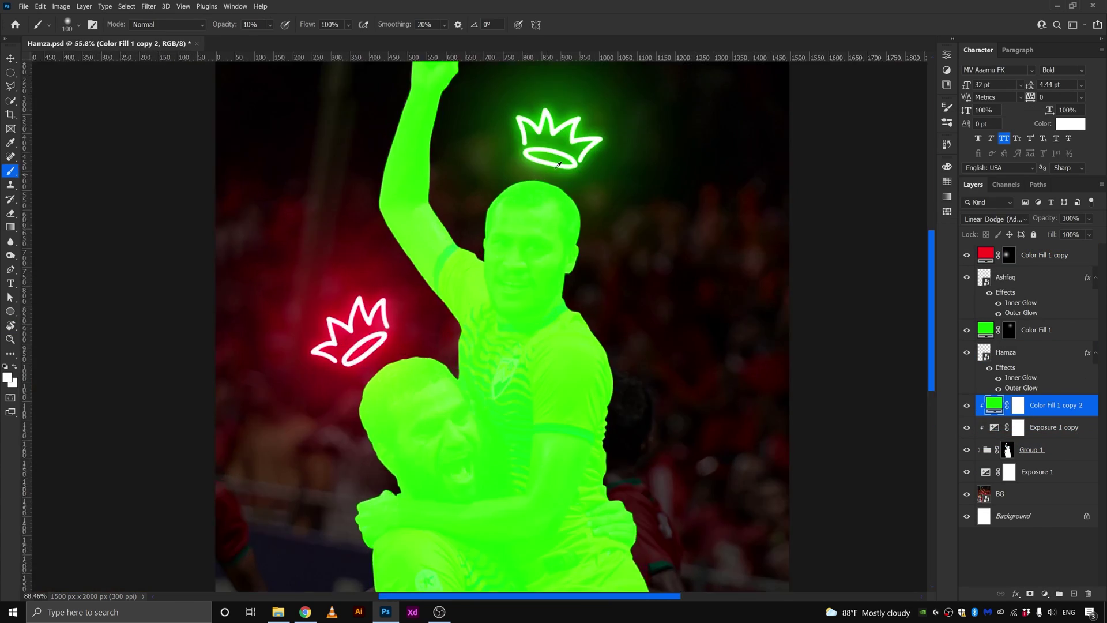
drag(558, 165, 474, 205)
right_click(997, 405)
click(882, 191)
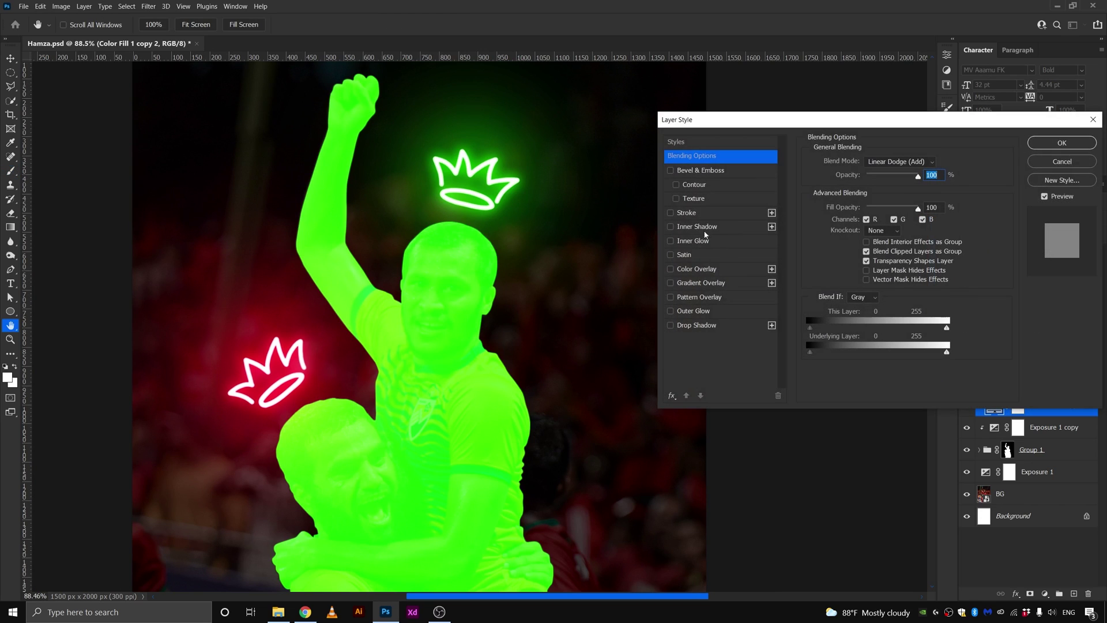
drag(810, 352, 823, 352)
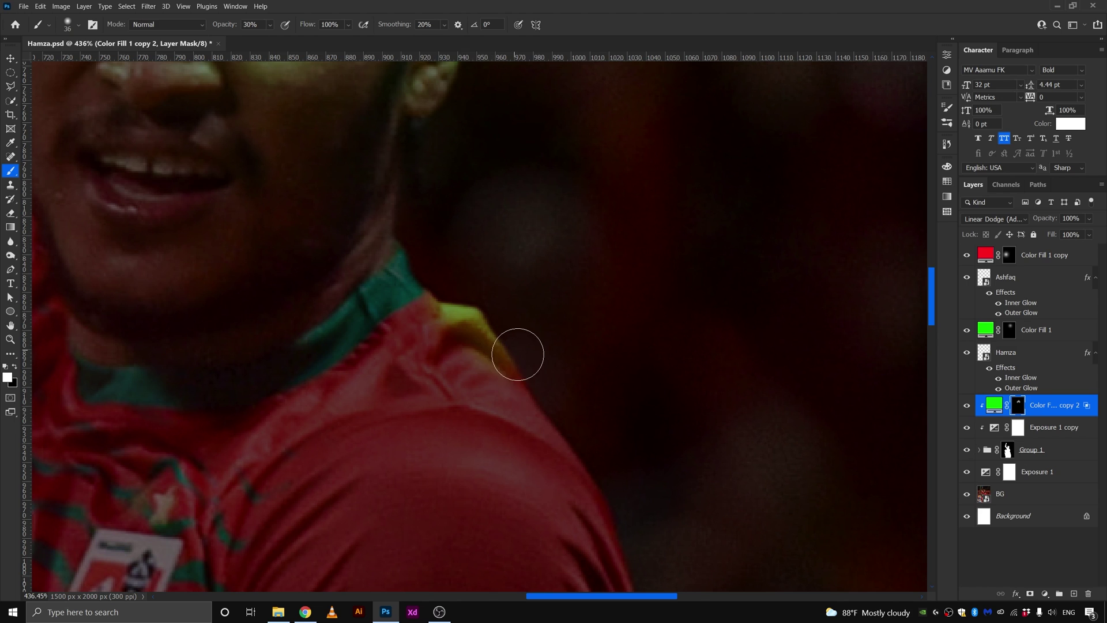
Paint green rim light along the upper player's shoulder, neck and raised fingers.
drag(518, 354, 589, 441)
mouse_move(439, 289)
mouse_down()
mouse_move(519, 309)
mouse_move(606, 465)
mouse_up()
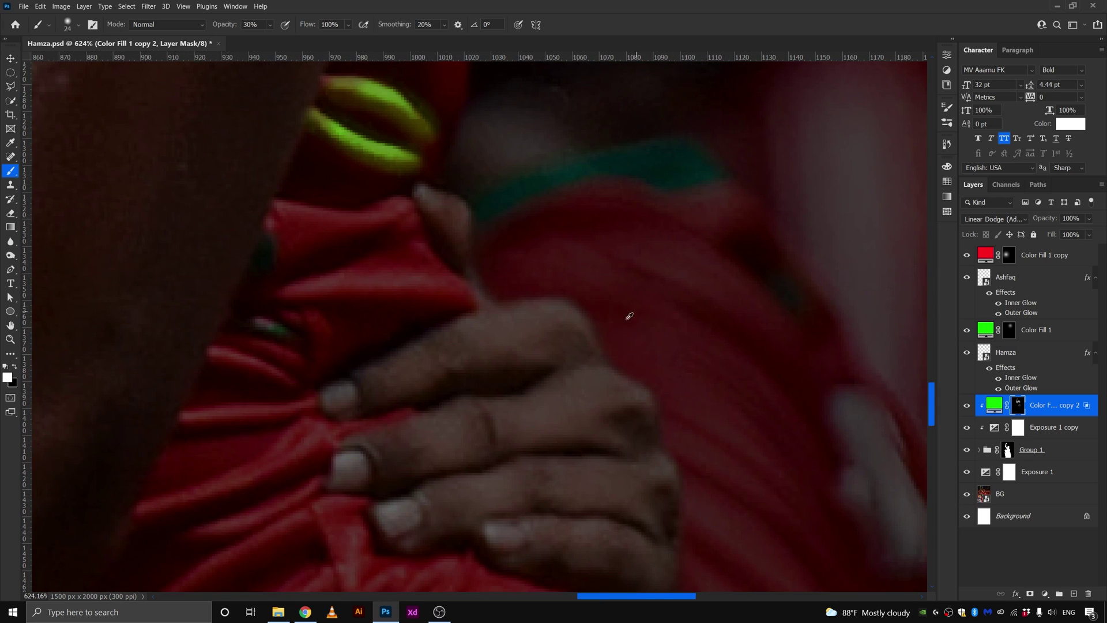
mouse_move(627, 316)
mouse_down()
mouse_move(556, 301)
mouse_move(410, 346)
mouse_move(556, 296)
mouse_move(429, 321)
mouse_up()
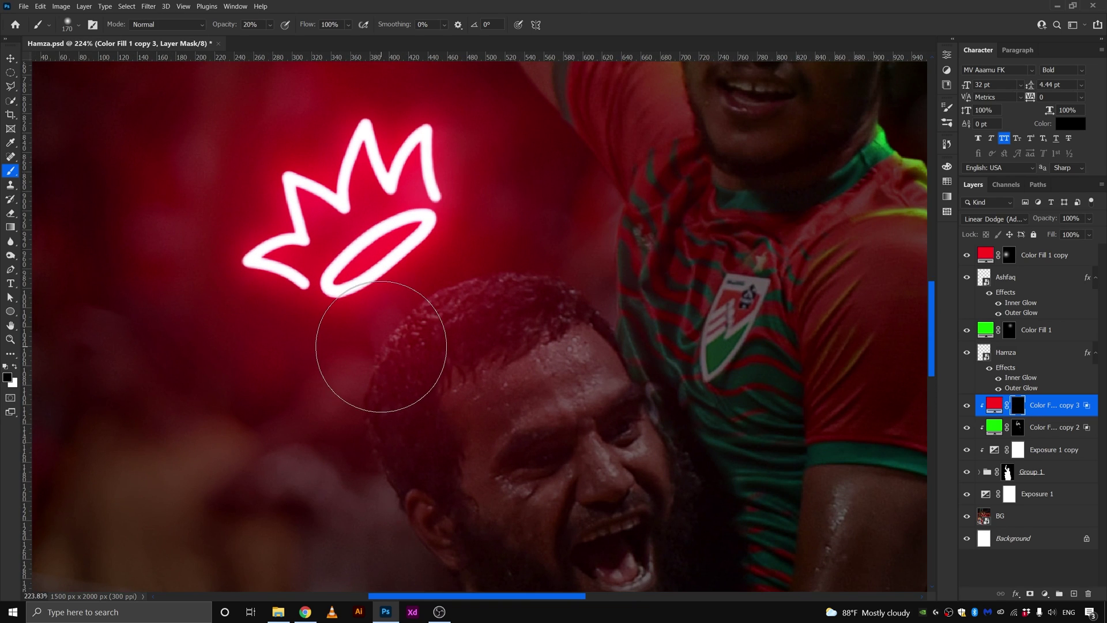
Paint red rim light in white on the red fill's mask along the lower player's hair and arm.
key(x)
drag(381, 347, 519, 261)
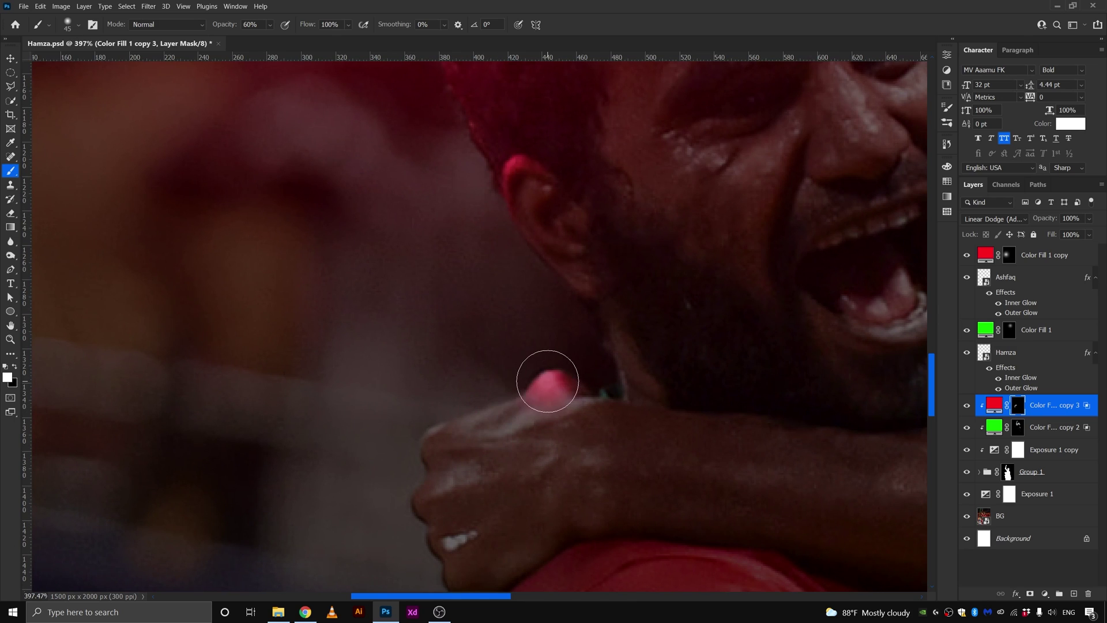
scroll(431, 449, down, 3)
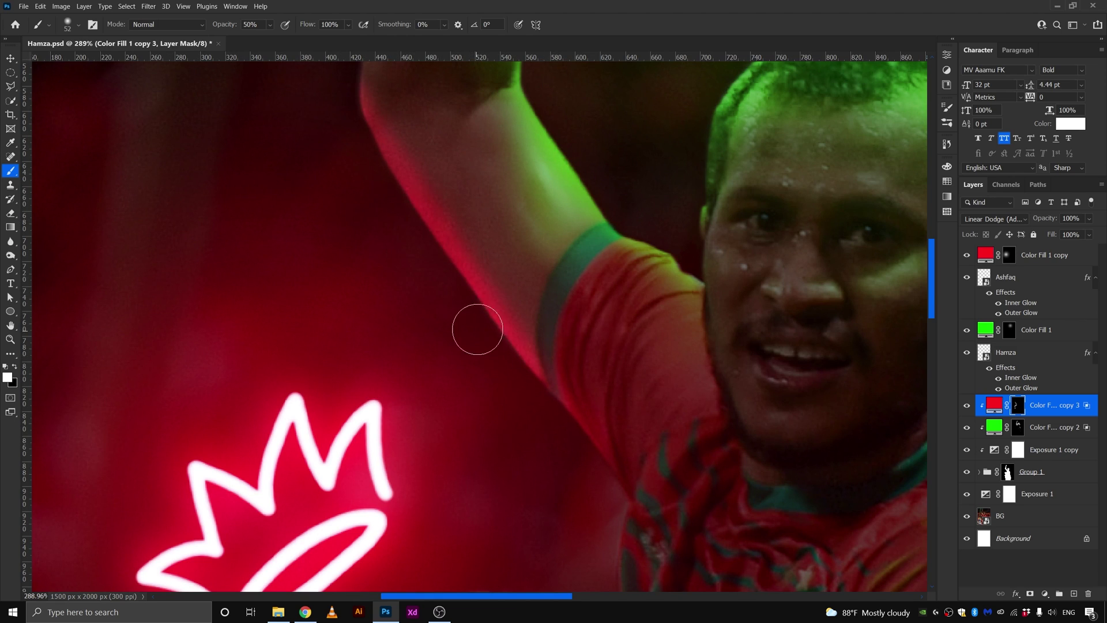
scroll(477, 329, down, 2)
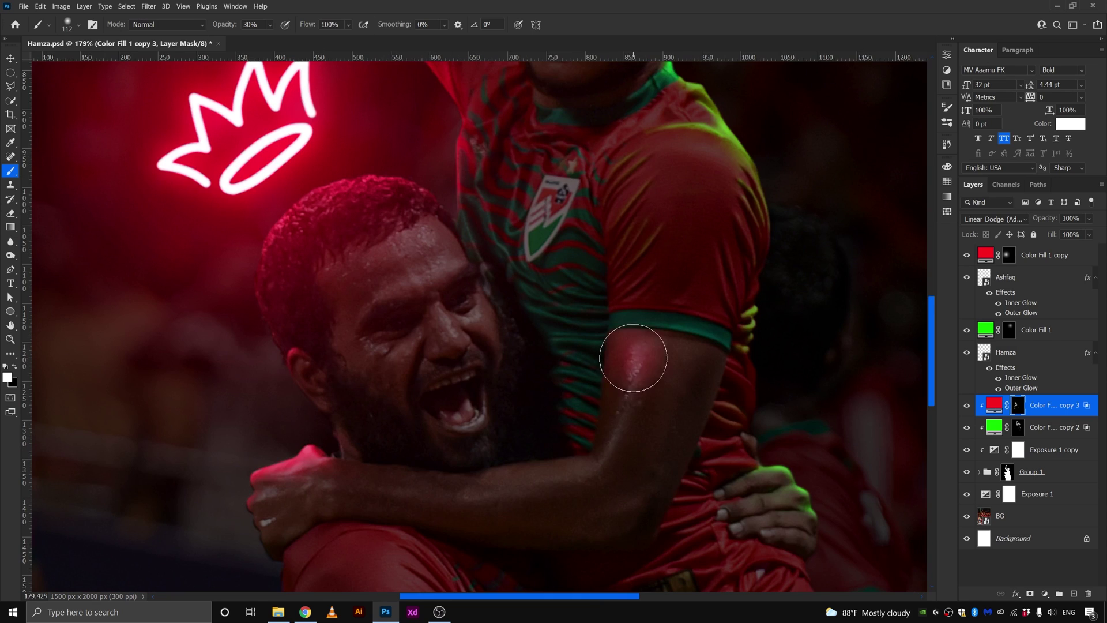
scroll(627, 404, down, 3)
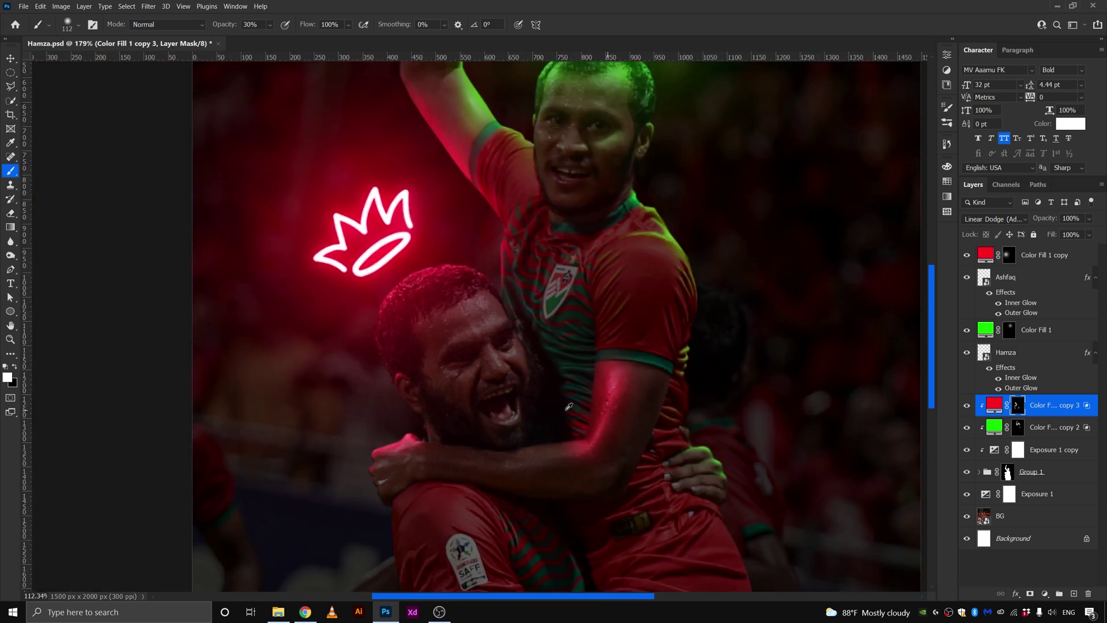
Reveal green glow along the armband, removing it from the band's left part.
scroll(538, 376, up, 2)
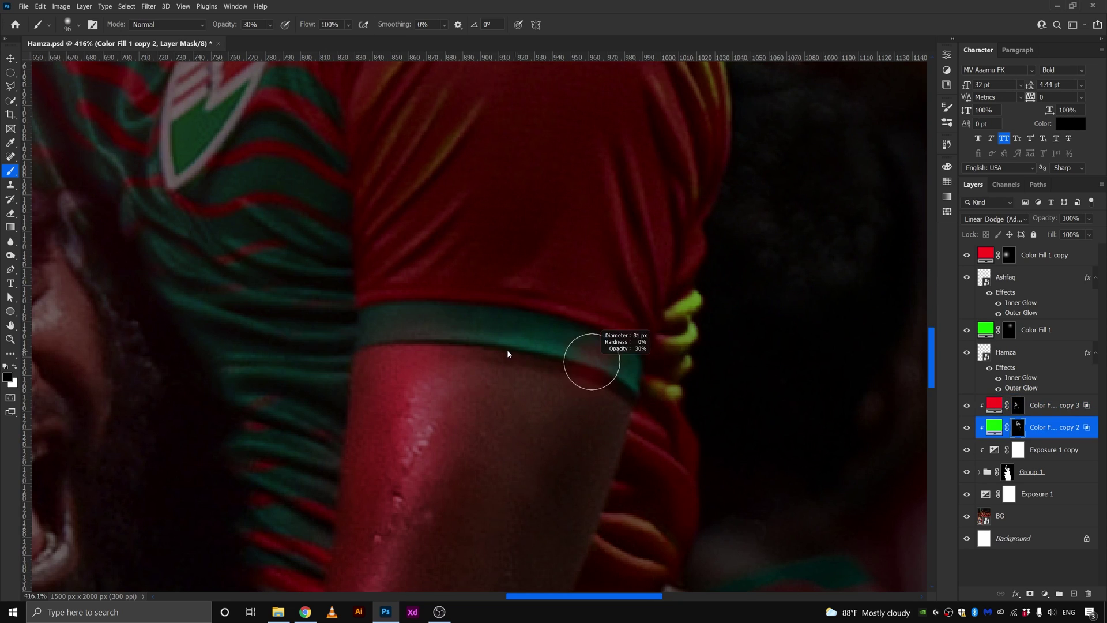
mouse_move(626, 377)
mouse_down()
mouse_move(519, 341)
mouse_move(433, 338)
mouse_move(454, 328)
mouse_up()
drag(488, 290, 469, 338)
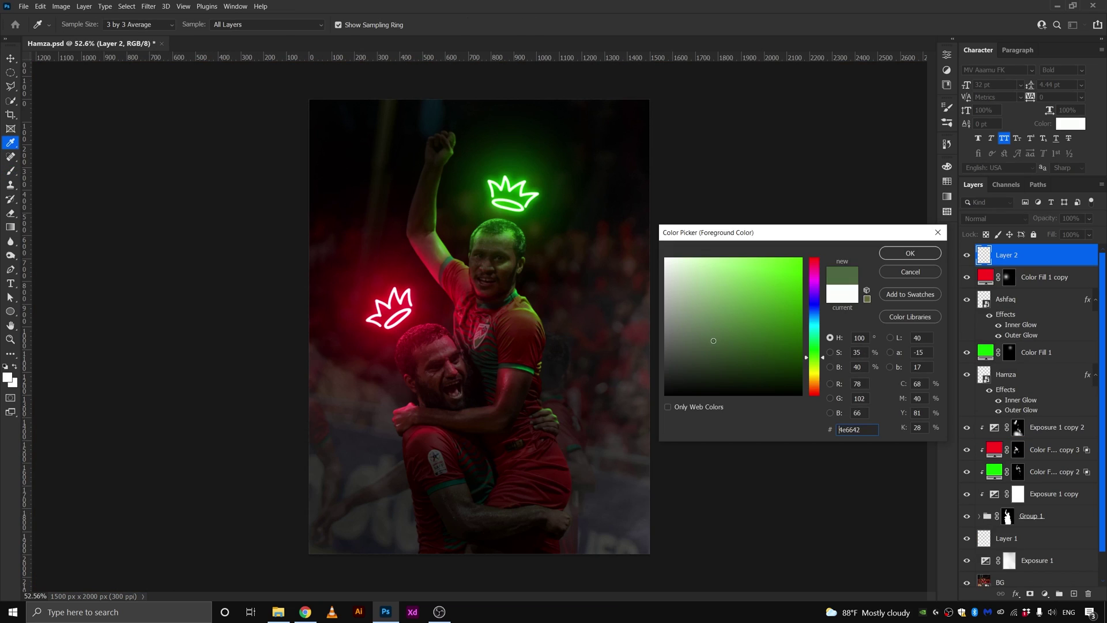
Paint green smoke haze over the lower part of the poster, fading parts of it away.
click(911, 253)
key(b)
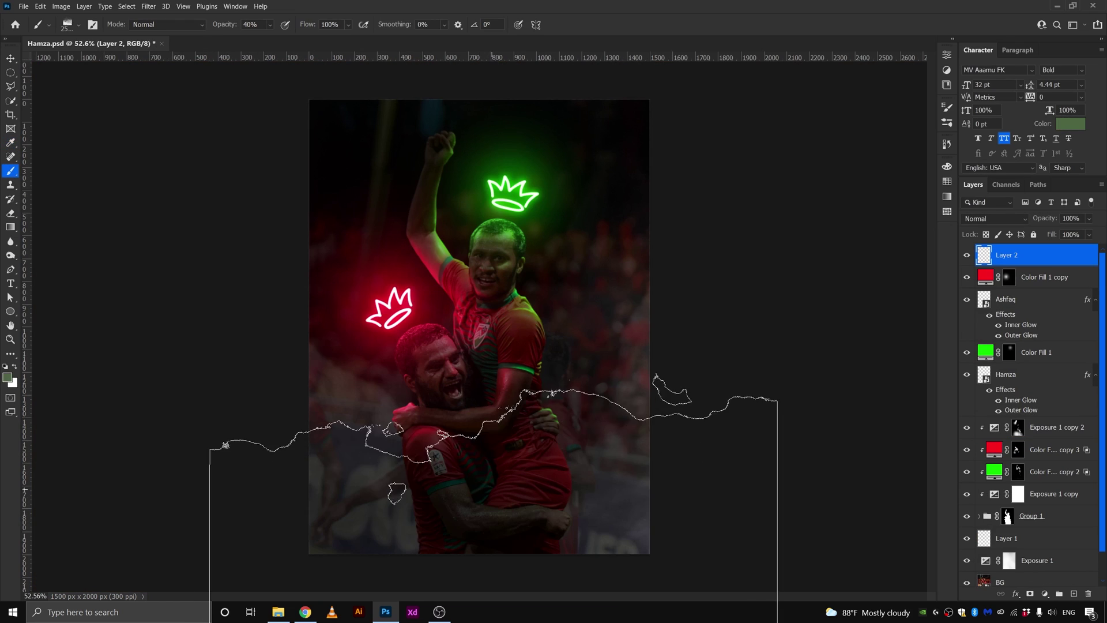
drag(606, 457, 575, 529)
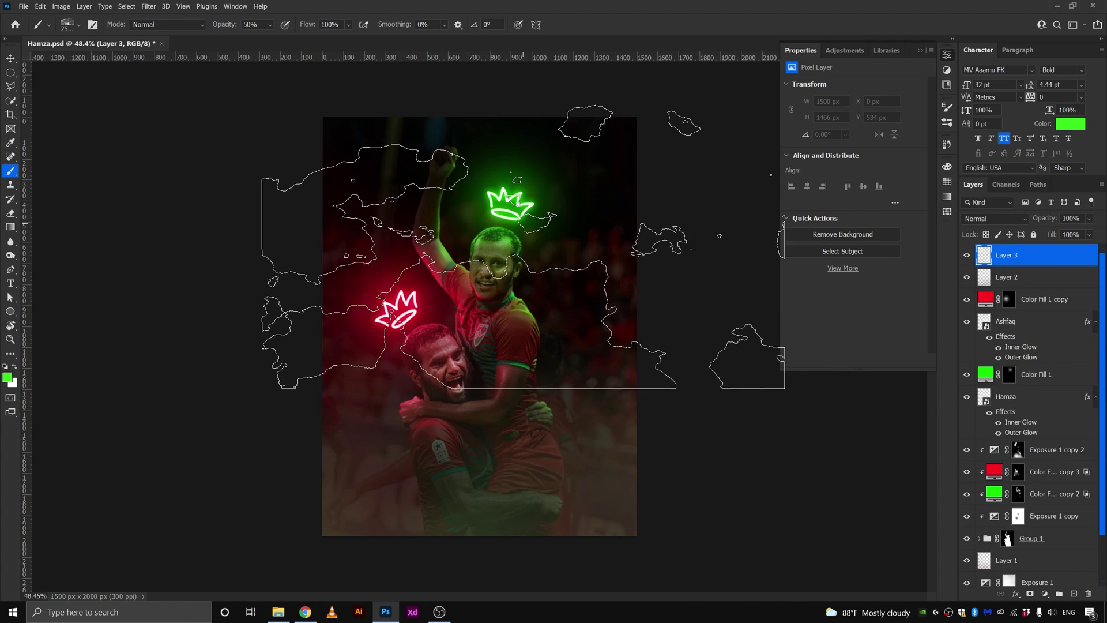
mouse_move(568, 396)
mouse_down()
mouse_move(335, 458)
mouse_move(398, 214)
mouse_move(573, 218)
mouse_move(507, 235)
mouse_move(508, 203)
mouse_move(537, 436)
mouse_up()
Set the sparks layer to Linear Dodge (Add) and darken its midtones with Curves.
key(Return)
key(b)
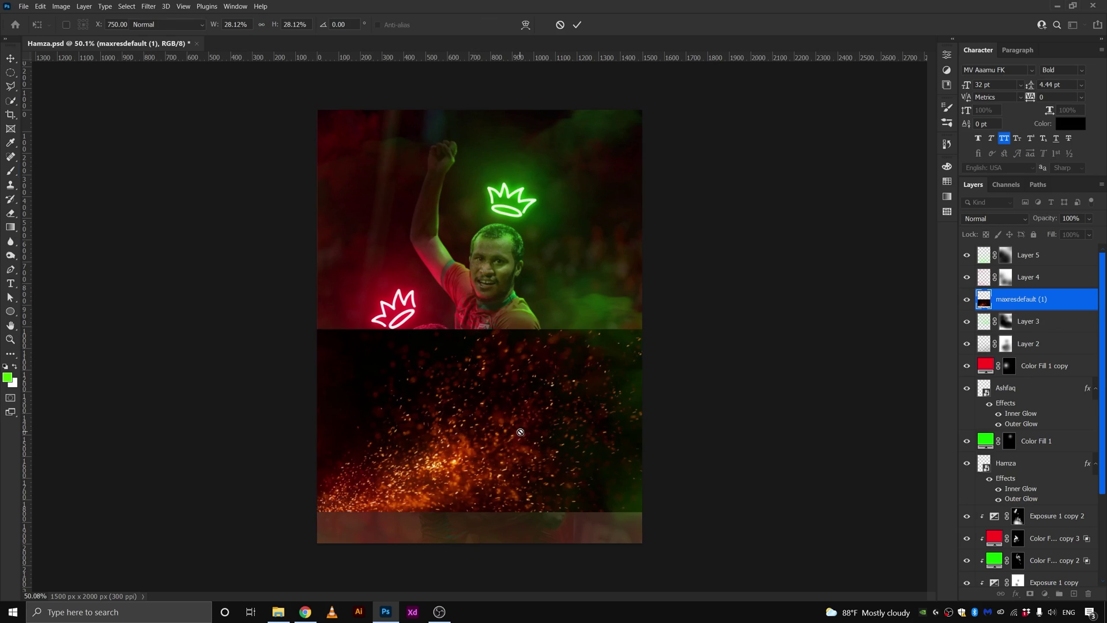
click(995, 219)
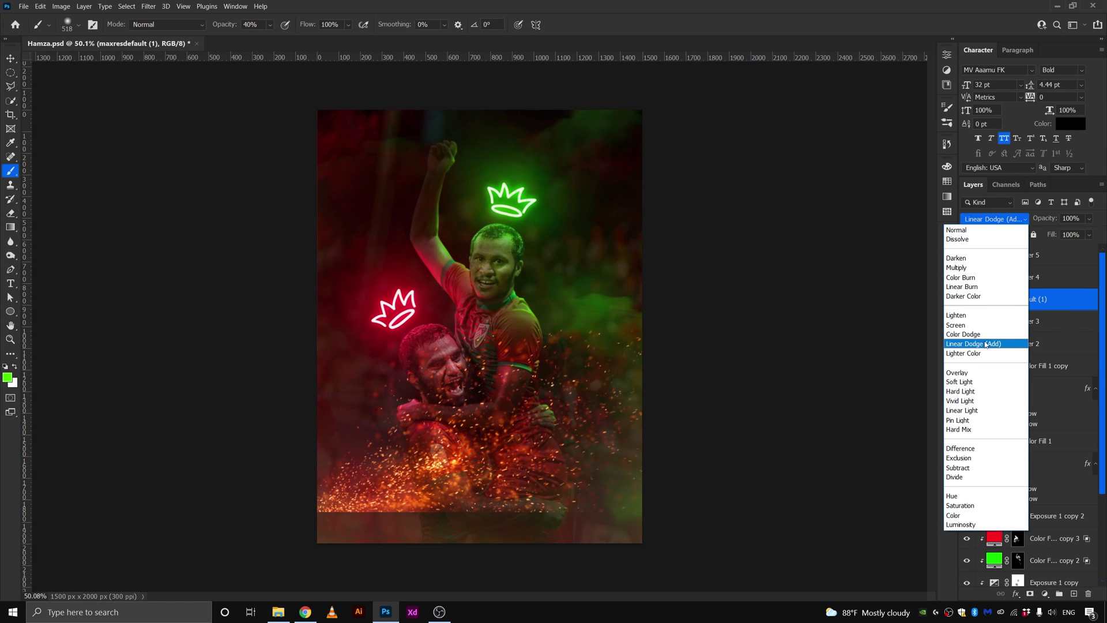
click(986, 344)
click(61, 6)
click(144, 52)
drag(501, 219, 512, 254)
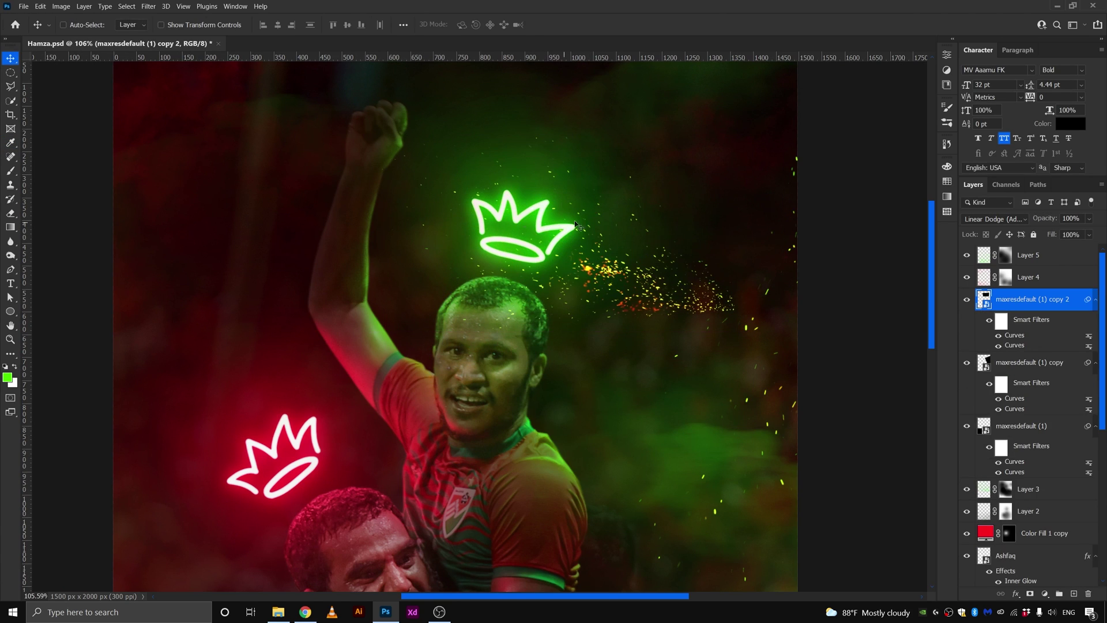
Mask away extra sparks and rotate and reposition a sparks copy around the green crown.
drag(680, 334, 582, 314)
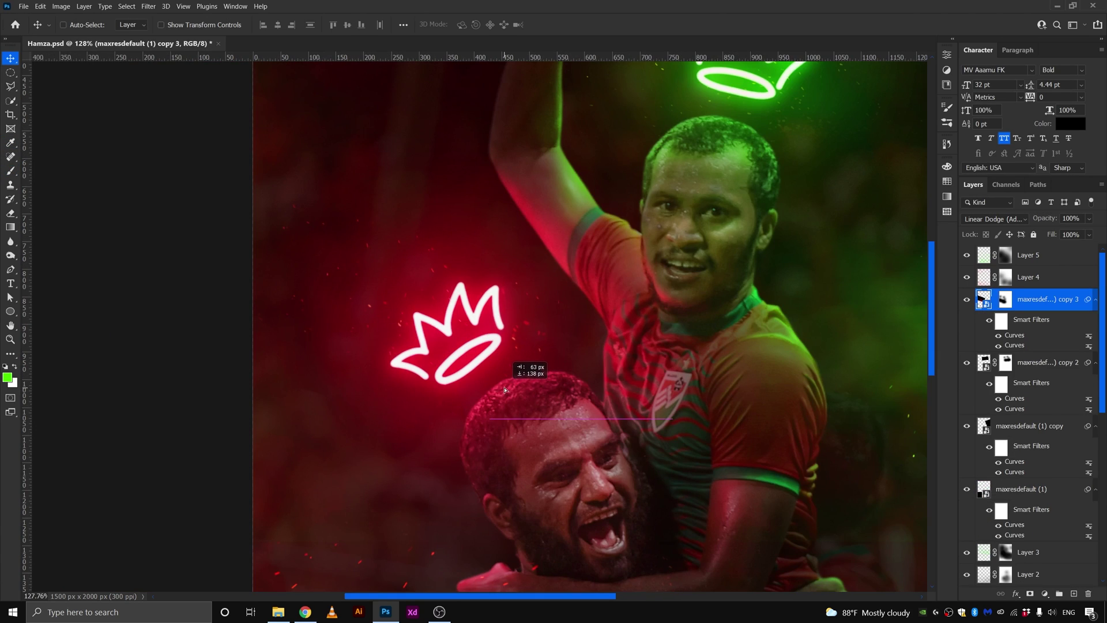
key(ctrl+0)
key(alt+bracketleft)
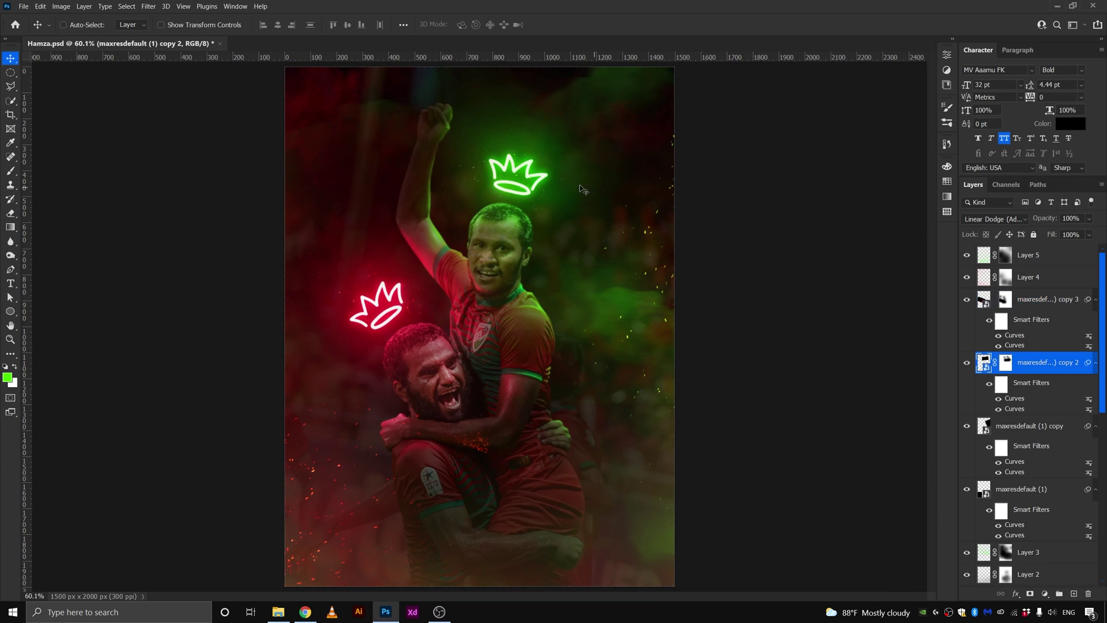
drag(580, 188, 584, 198)
key(ctrl+t)
drag(645, 107, 565, 243)
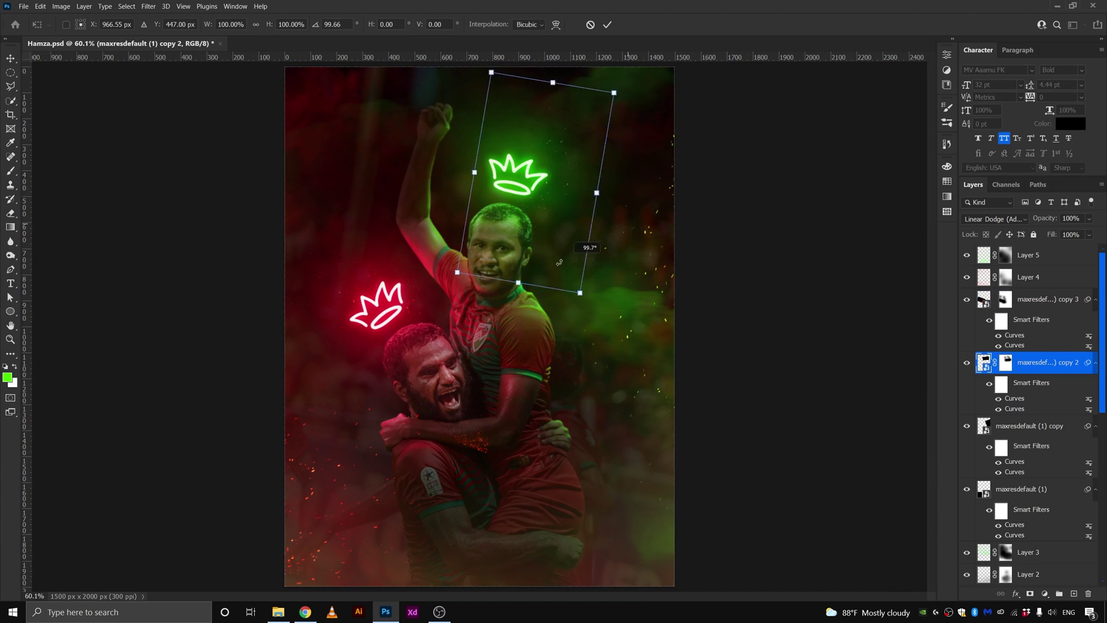
drag(519, 190, 505, 173)
Commit the rotated ember copy's placement beside the green crown.
key(Return)
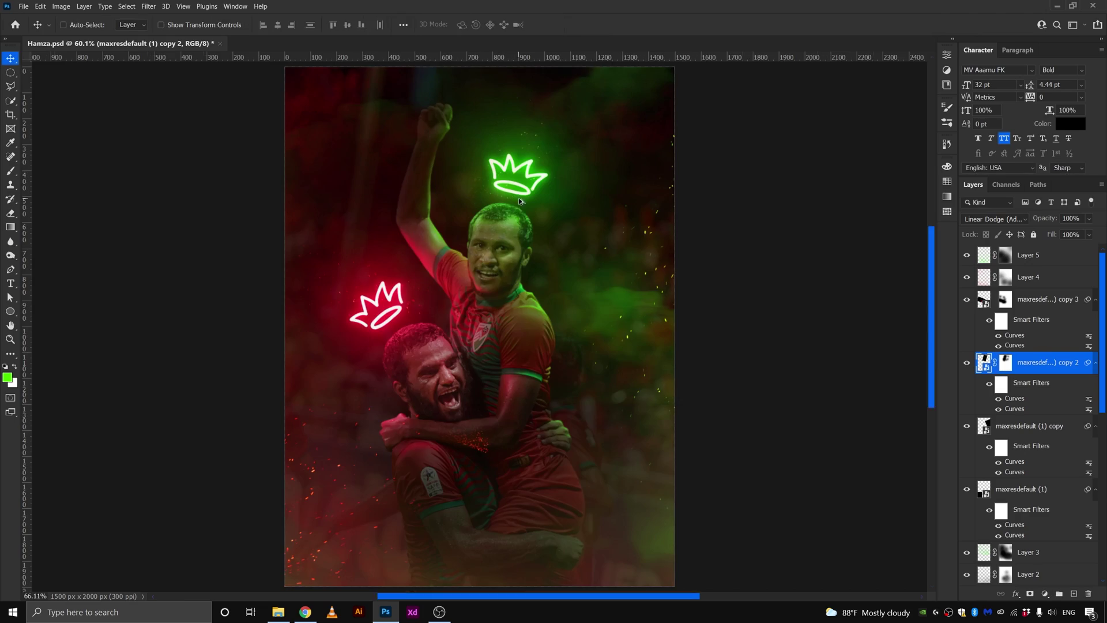